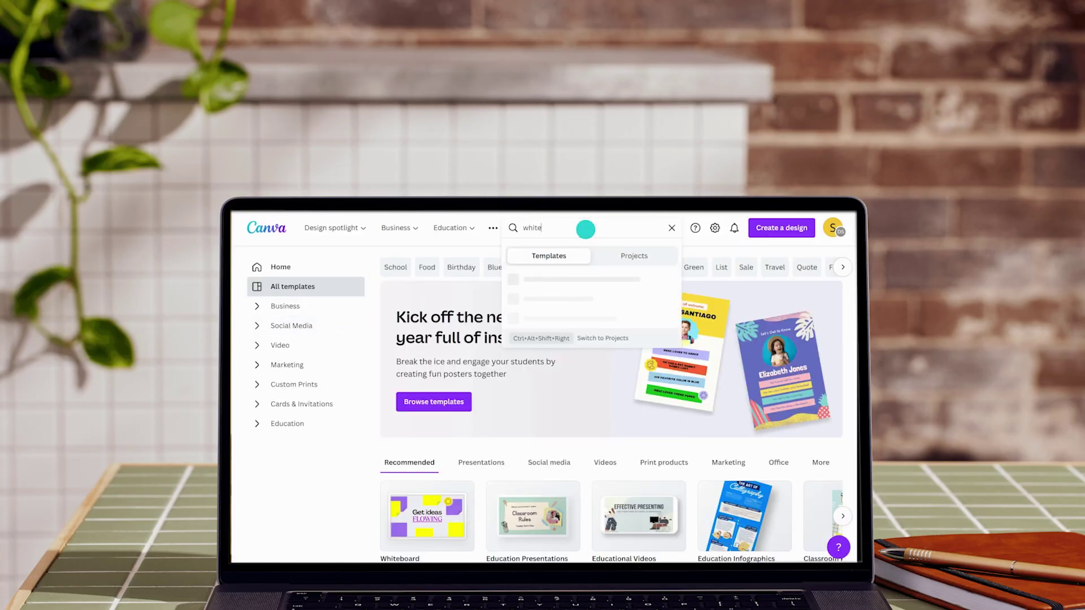
Start a new design from the 'whiteboard' search's Notetaking Whiteboard in Purple Green Basic Style template
{"action": "key", "text": "Return"}
{"action": "scroll", "coordinate": [572, 347], "scroll_direction": "down", "scroll_amount": 5}
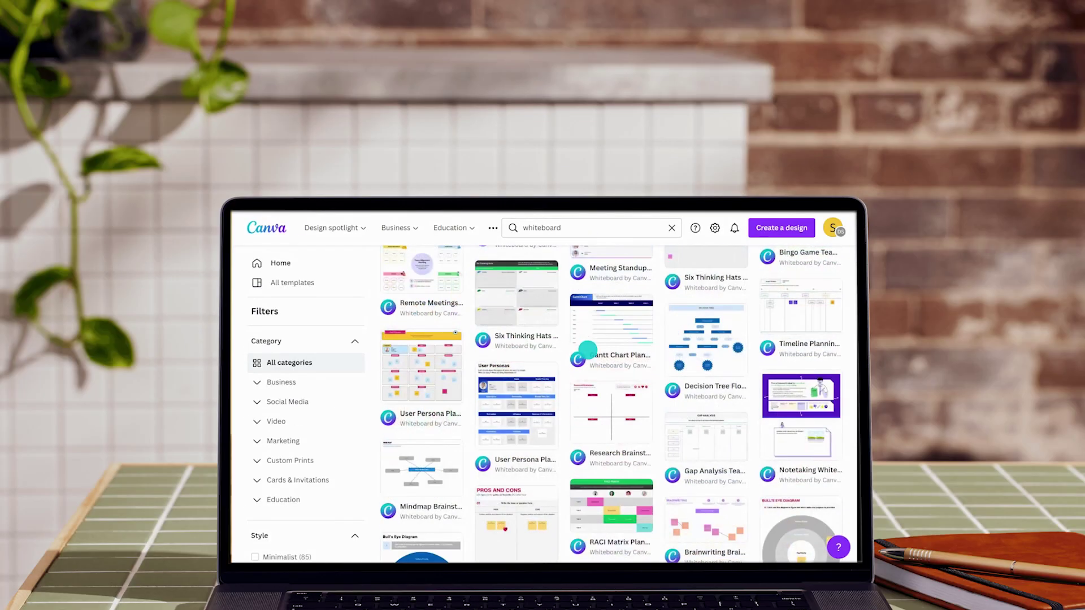
{"action": "left_click", "coordinate": [774, 377]}
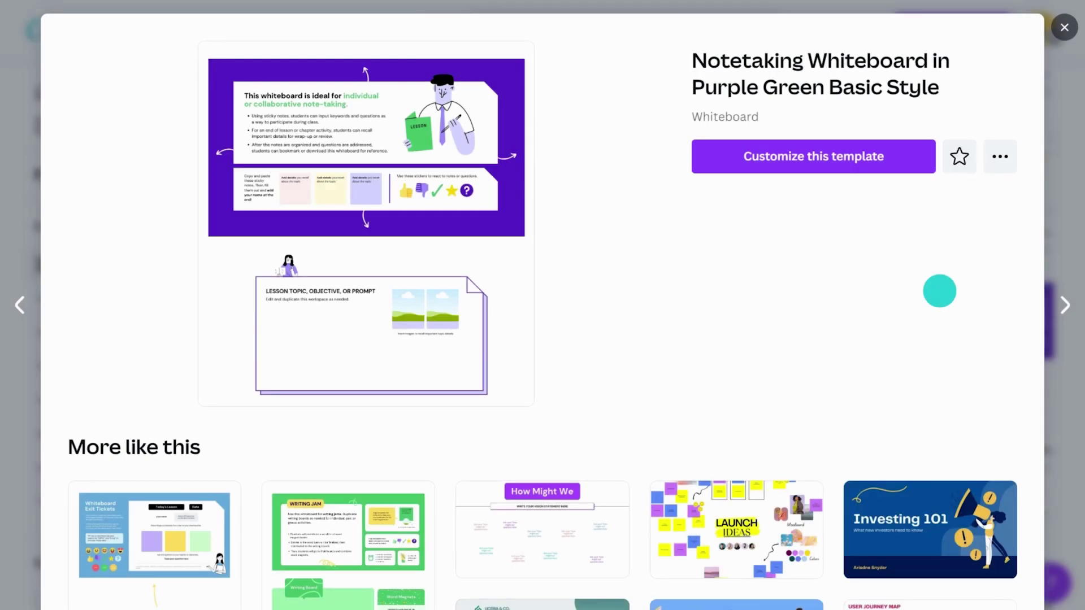
{"action": "left_click", "coordinate": [882, 159]}
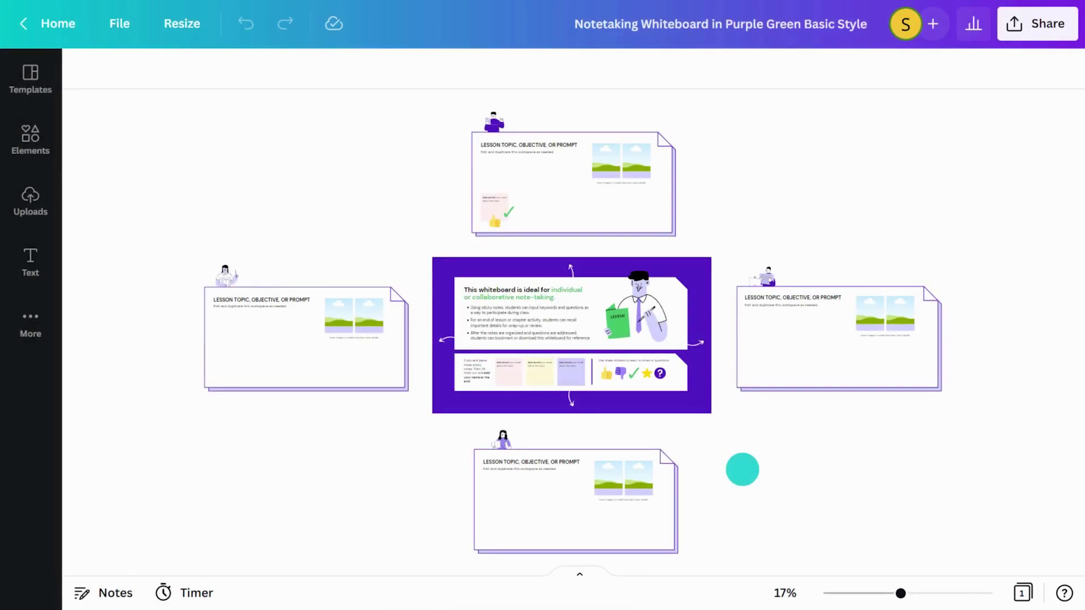
At 45% zoom, retitle the main panel 'Geography Sustainability Unit' and shorten the sticky-note instructions
{"action": "left_click_drag", "start_coordinate": [900, 594], "coordinate": [927, 593]}
{"action": "double_click", "coordinate": [481, 230]}
{"action": "type", "text": "Geography Sustainability Unit"}
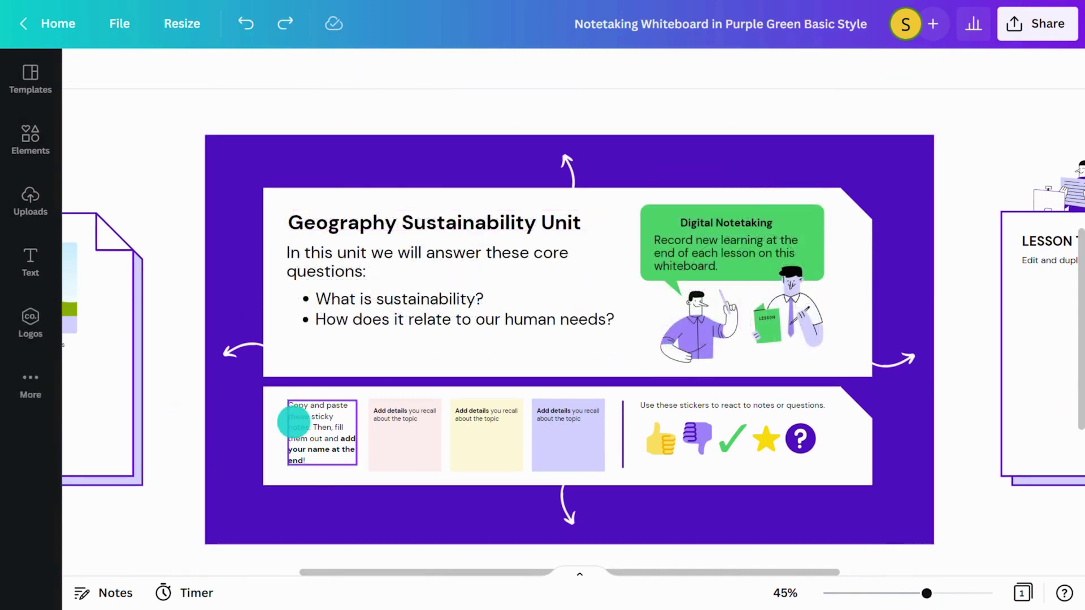
{"action": "left_click_drag", "start_coordinate": [313, 427], "coordinate": [322, 501]}
{"action": "key", "text": "BackSpace"}
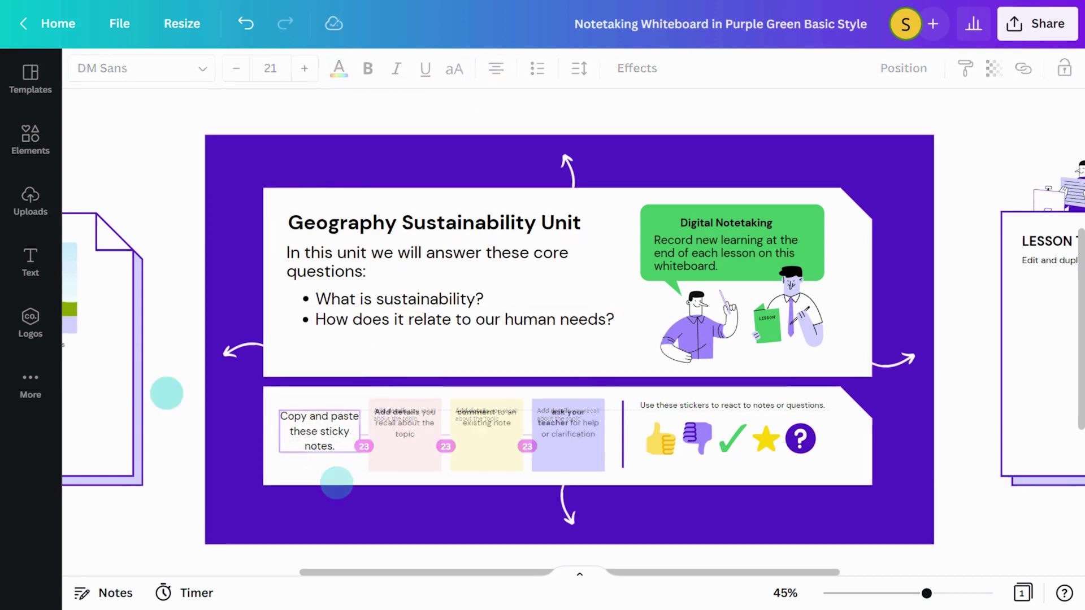
Select every element in the lower lesson workspace and bring up its context menu
{"action": "scroll", "coordinate": [166, 392], "scroll_direction": "down", "scroll_amount": 5}
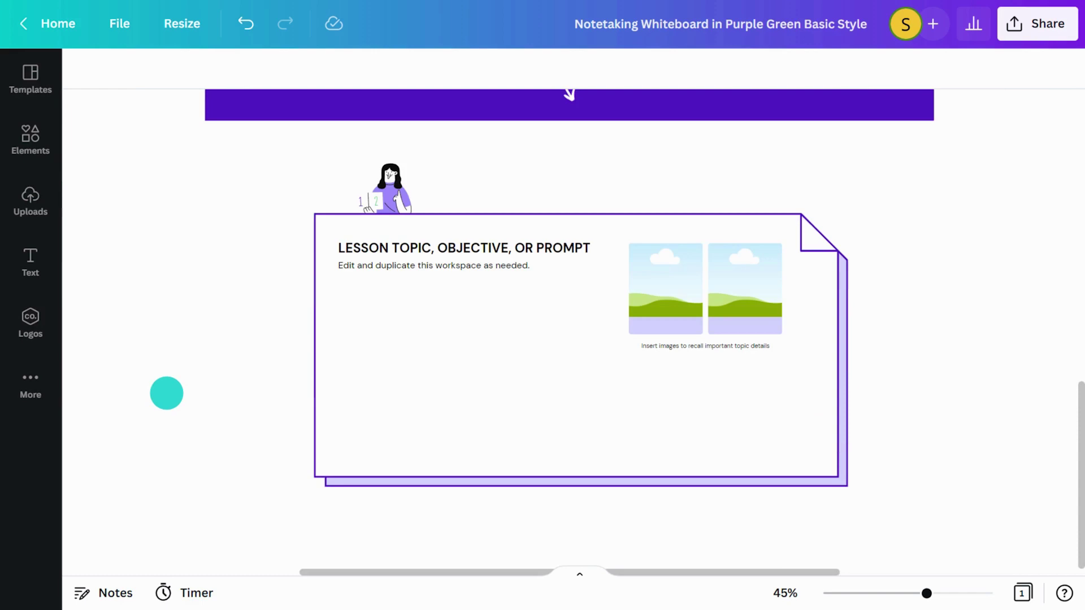
{"action": "left_click_drag", "start_coordinate": [219, 181], "coordinate": [886, 473]}
{"action": "right_click", "coordinate": [683, 429]}
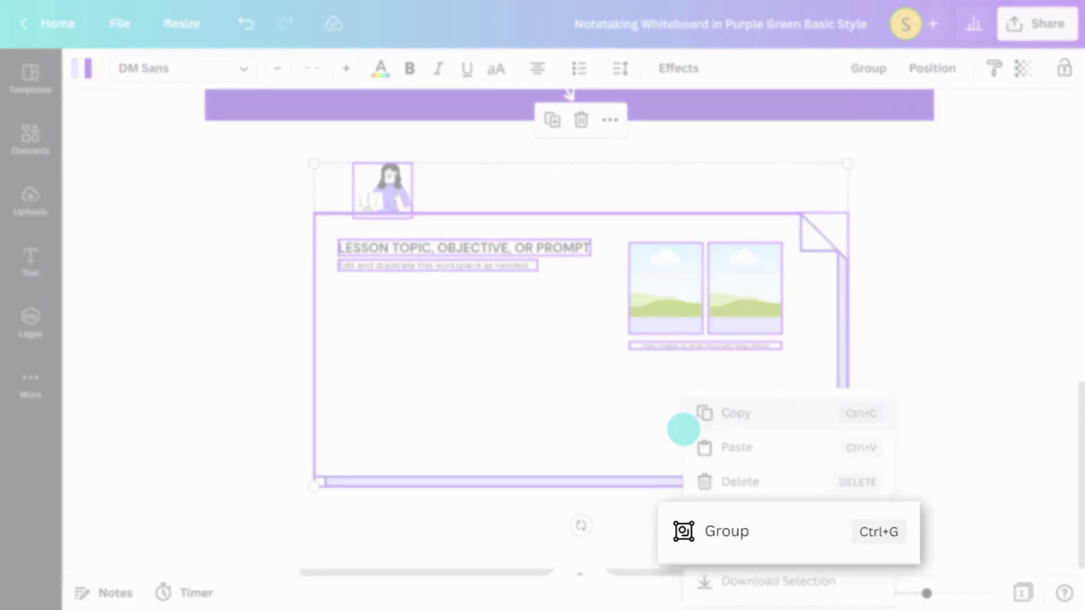
Group the lower workspace elements, fit the whole whiteboard in view, and share the whiteboard
{"action": "left_click", "coordinate": [731, 528]}
{"action": "left_click", "coordinate": [785, 594]}
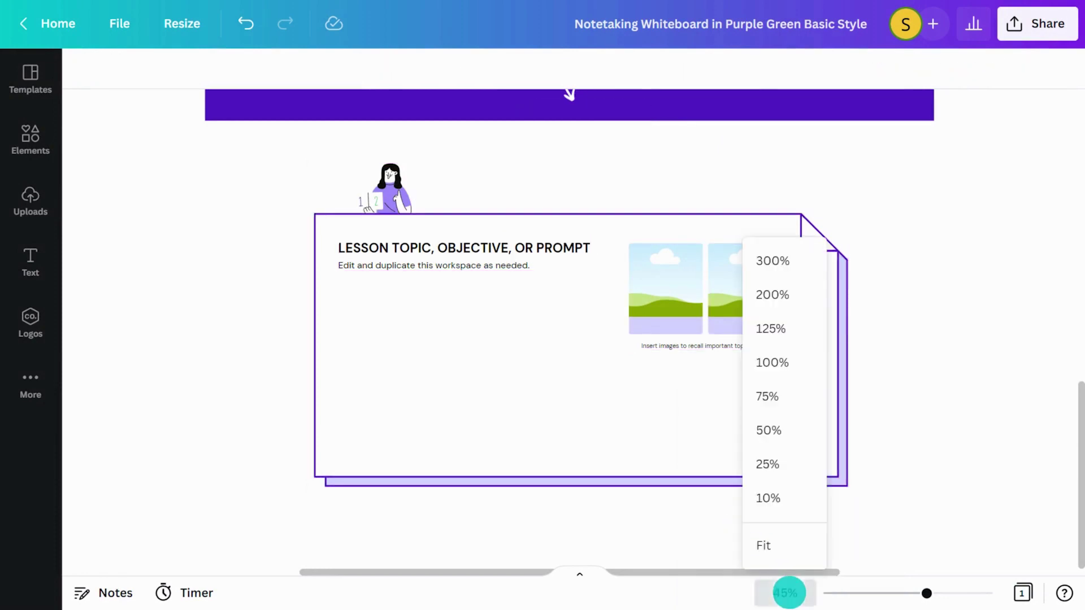
{"action": "left_click", "coordinate": [789, 548]}
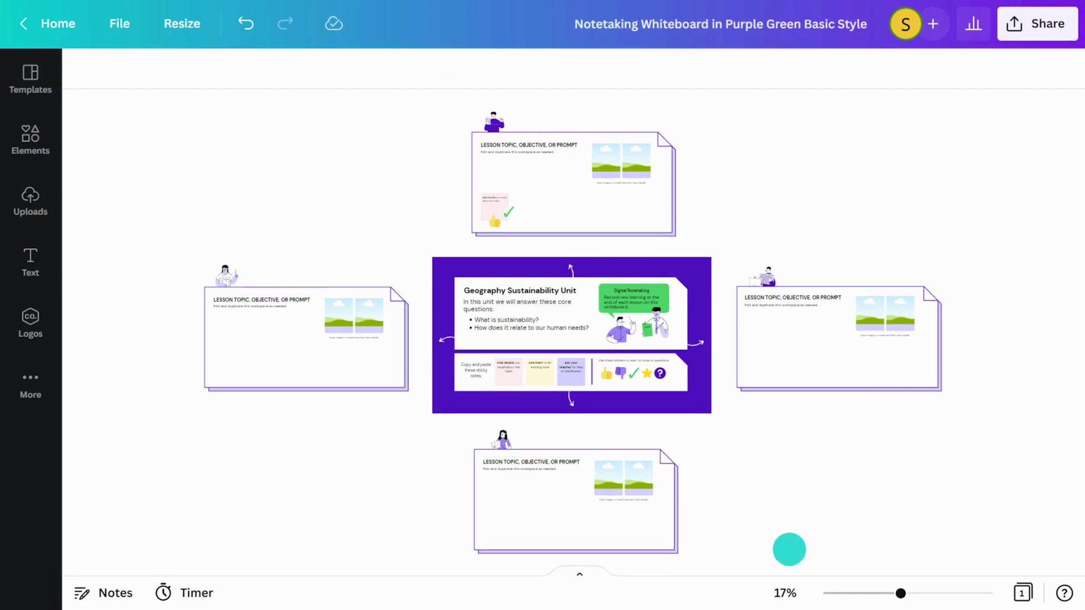
{"action": "left_click", "coordinate": [1017, 27]}
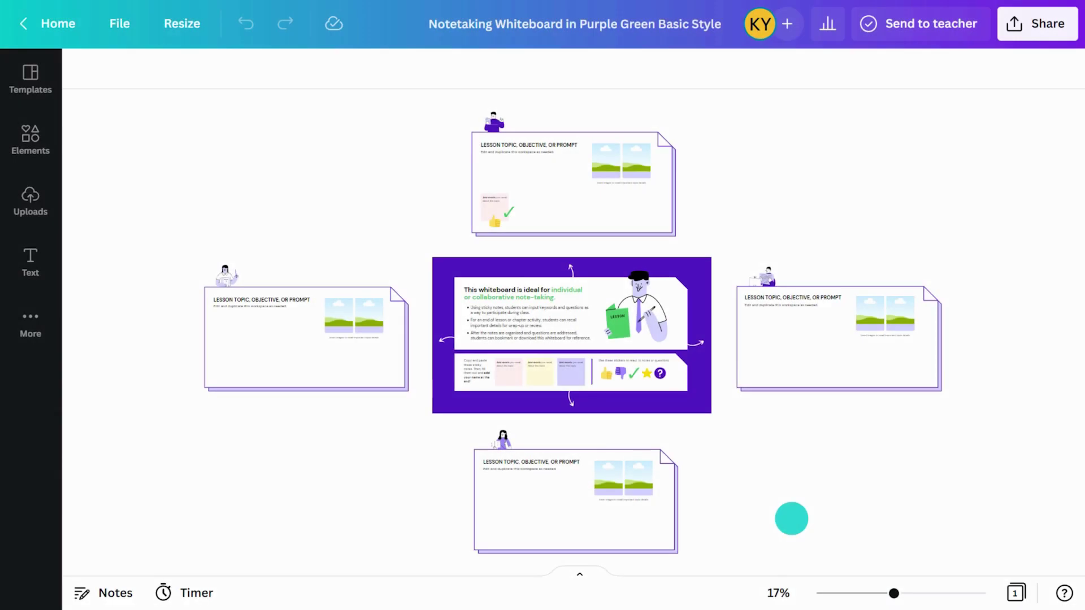
Delete the thumbs-up sticker and place two pink definition notes under the heading
{"action": "left_click_drag", "start_coordinate": [892, 592], "coordinate": [921, 593]}
{"action": "scroll", "coordinate": [565, 310], "scroll_direction": "up", "scroll_amount": 5}
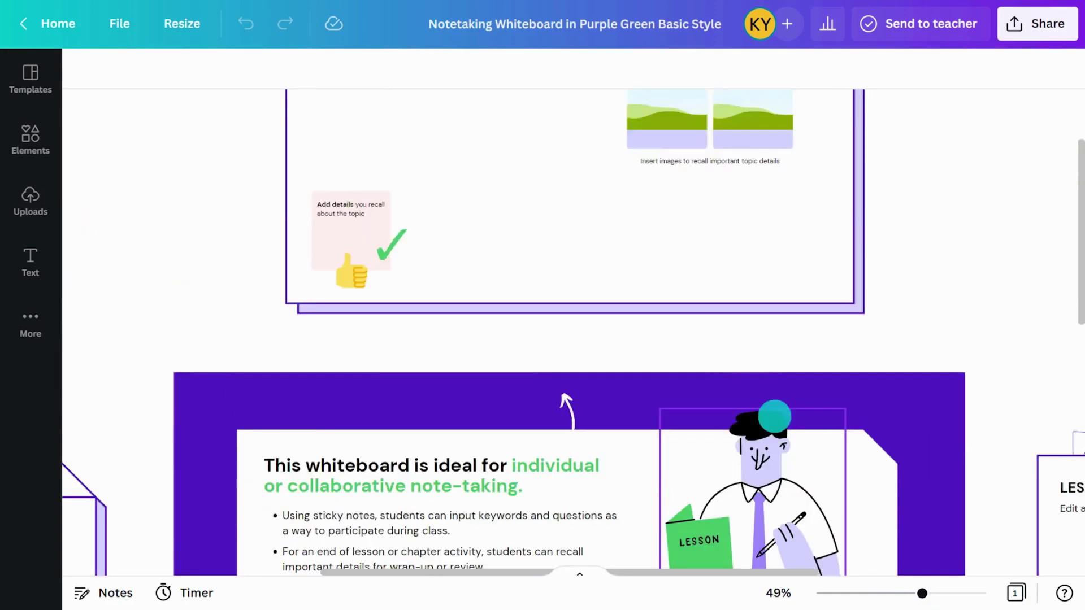
{"action": "left_click", "coordinate": [392, 413]}
{"action": "key", "text": "Delete"}
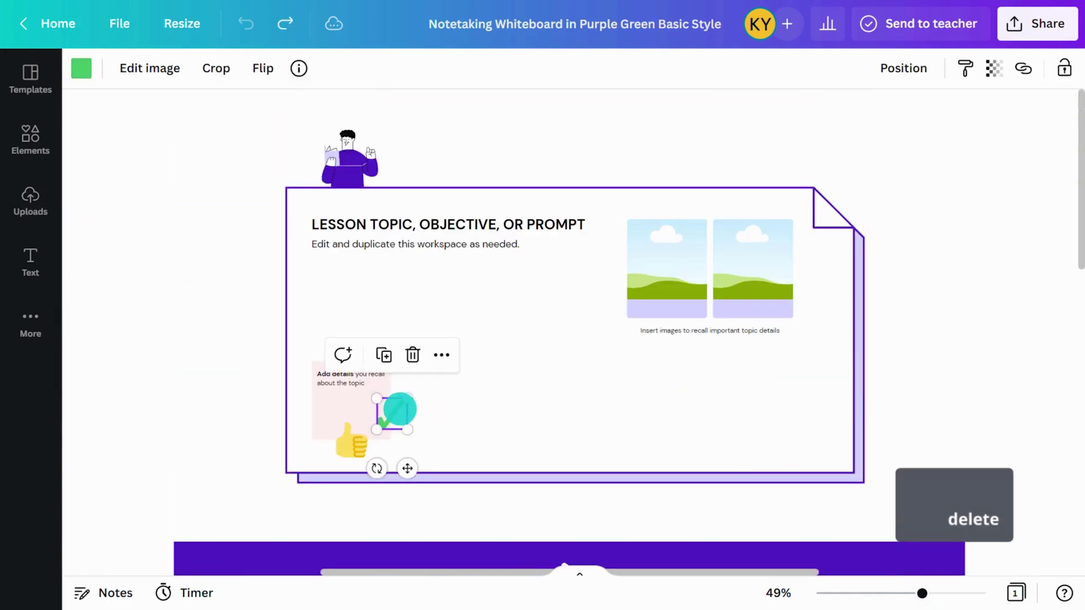
{"action": "left_click", "coordinate": [358, 392]}
{"action": "left_click_drag", "start_coordinate": [358, 393], "coordinate": [452, 308]}
{"action": "left_click", "coordinate": [362, 210]}
{"action": "left_click", "coordinate": [359, 289]}
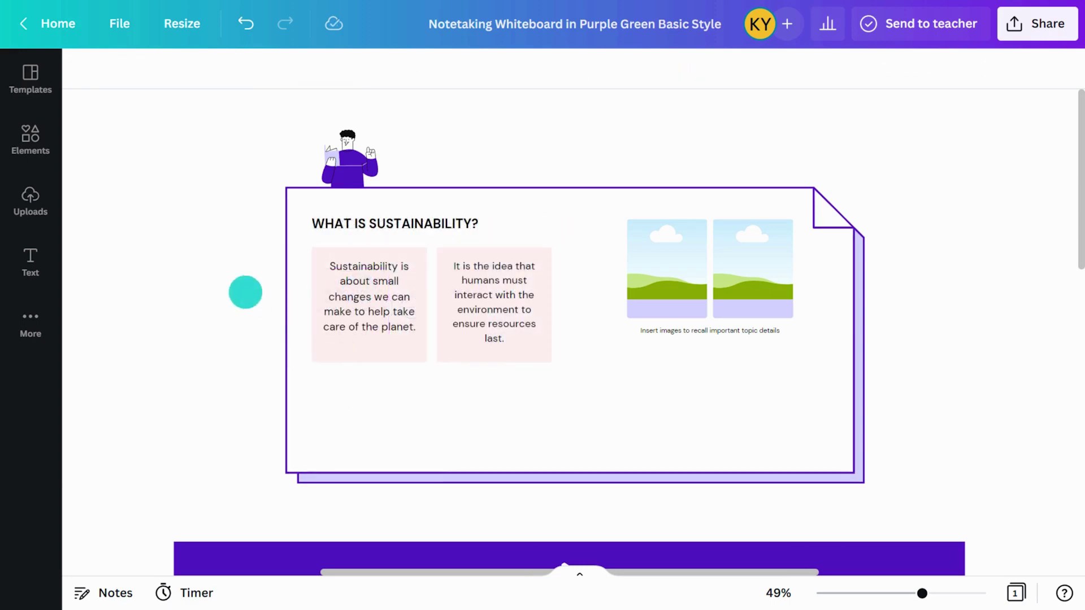
Drag photos from a 'sustainability' Elements search into the frames, then fit the board in view
{"action": "left_click", "coordinate": [40, 147]}
{"action": "left_click", "coordinate": [155, 85]}
{"action": "type", "text": "sustainability"}
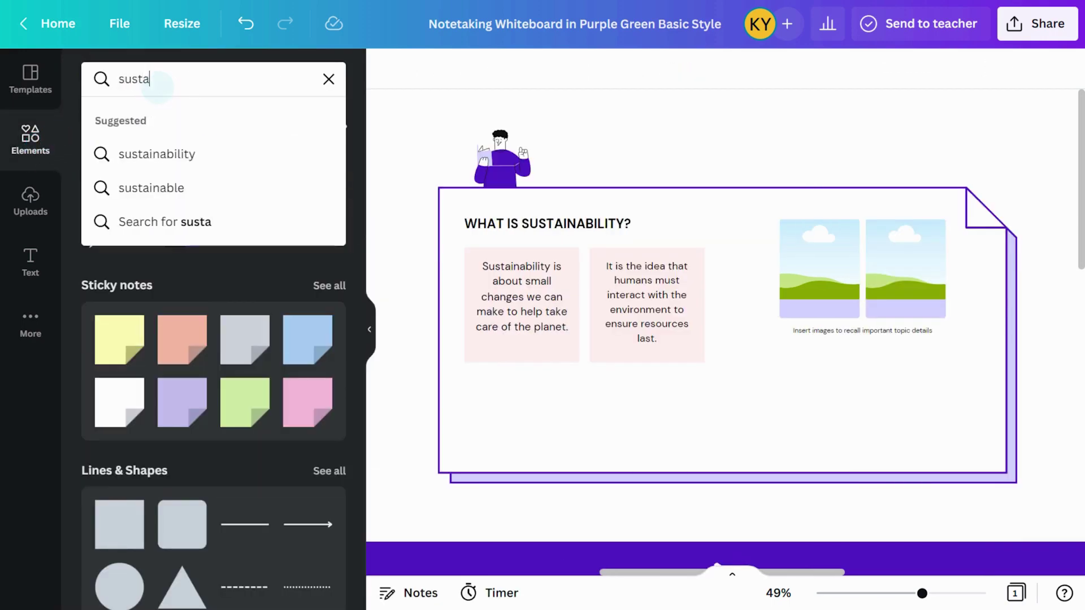
{"action": "key", "text": "Return"}
{"action": "scroll", "coordinate": [173, 237], "scroll_direction": "down", "scroll_amount": 5}
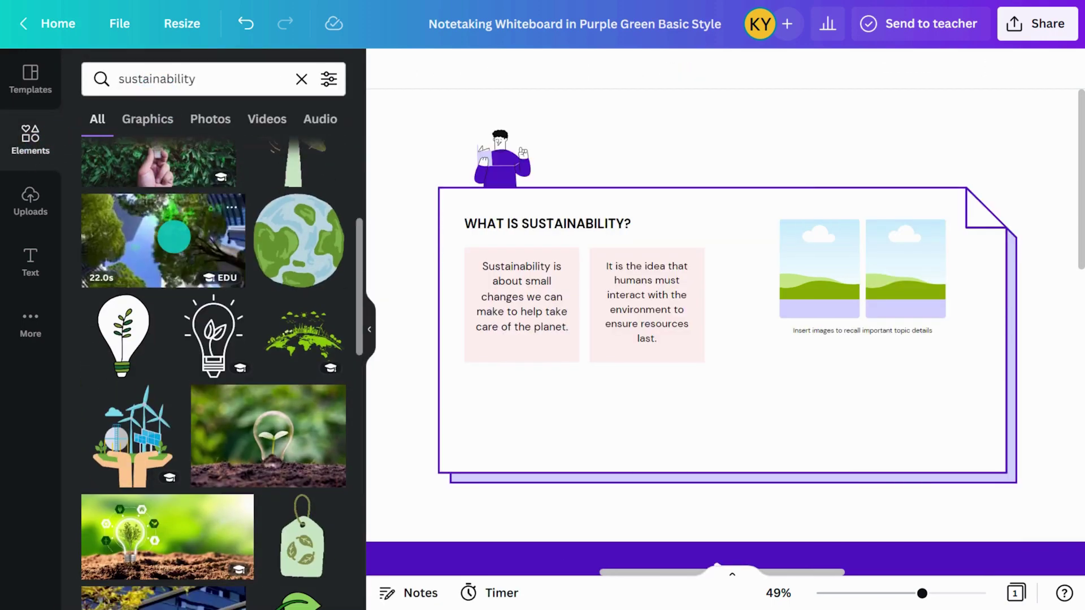
{"action": "left_click_drag", "start_coordinate": [265, 435], "coordinate": [904, 265]}
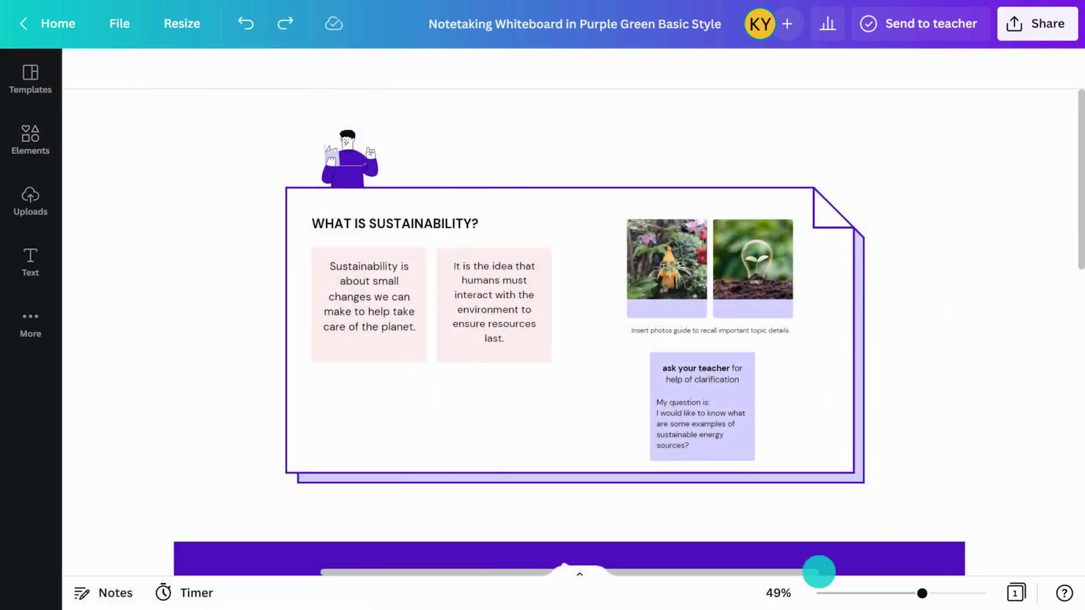
{"action": "left_click", "coordinate": [788, 590]}
{"action": "left_click", "coordinate": [790, 548]}
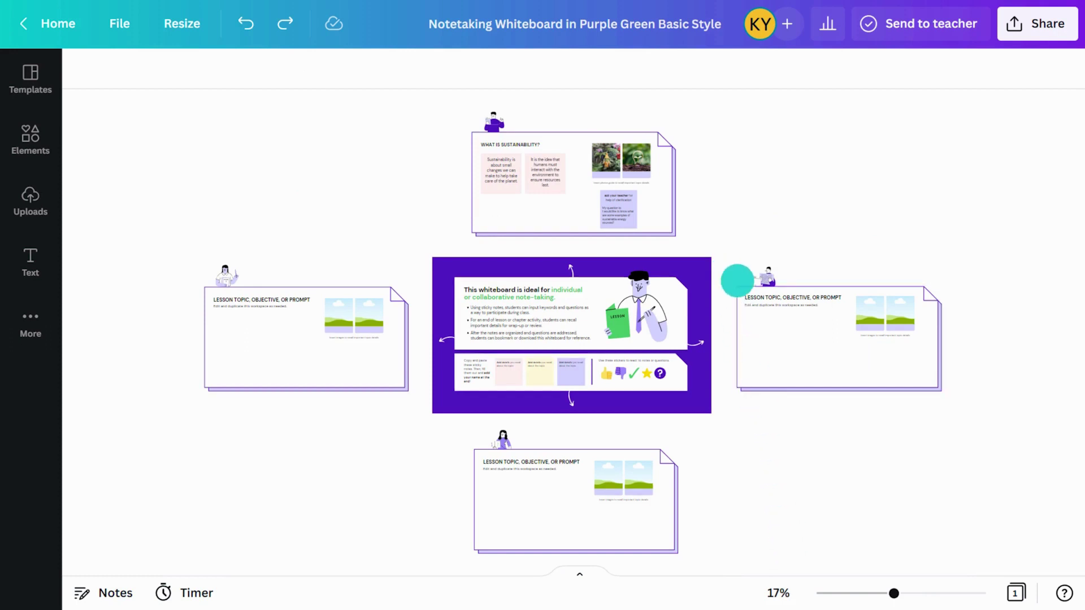
Duplicate the right lesson card with Ctrl+C/Ctrl+V and place the copy above the original
{"action": "left_click_drag", "start_coordinate": [728, 270], "coordinate": [902, 359]}
{"action": "key", "text": "ctrl+c"}
{"action": "key", "text": "ctrl+v"}
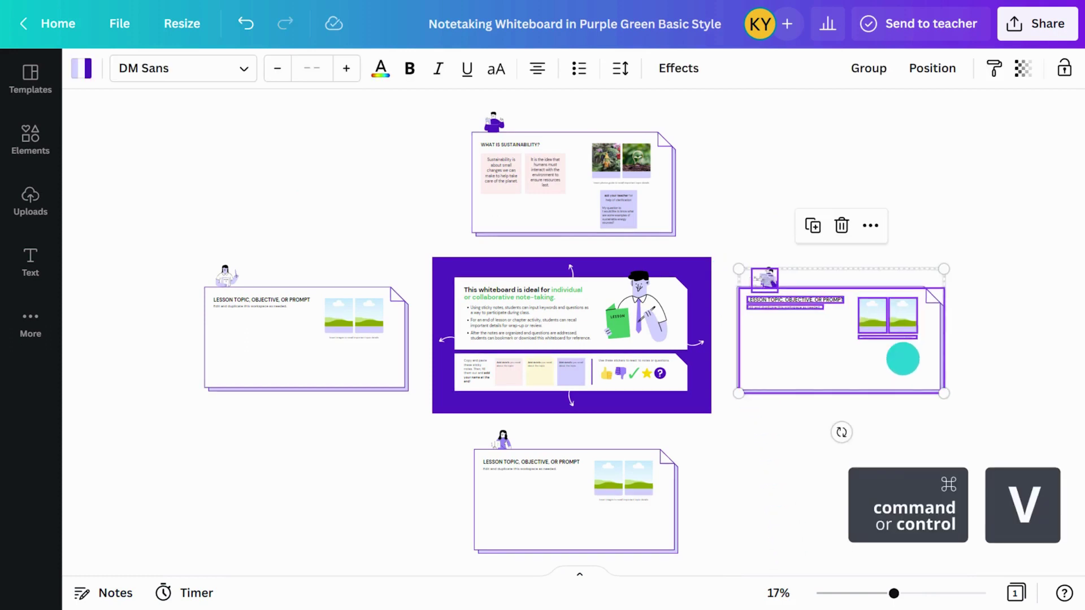
{"action": "left_click_drag", "start_coordinate": [836, 339], "coordinate": [828, 180]}
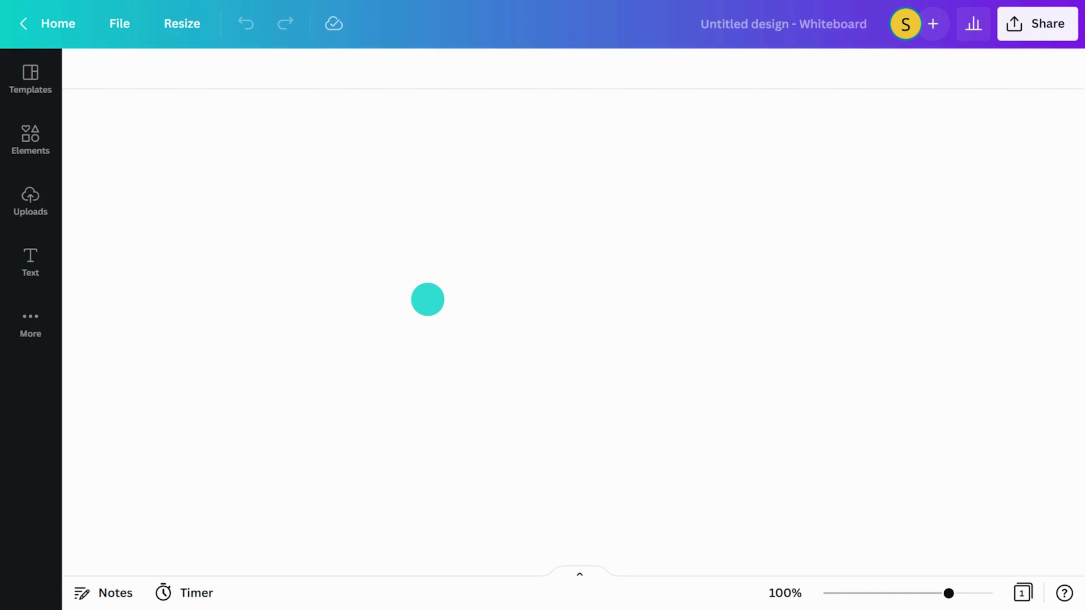
Add a purple square and place a copy of it directly below
{"action": "key", "text": "r"}
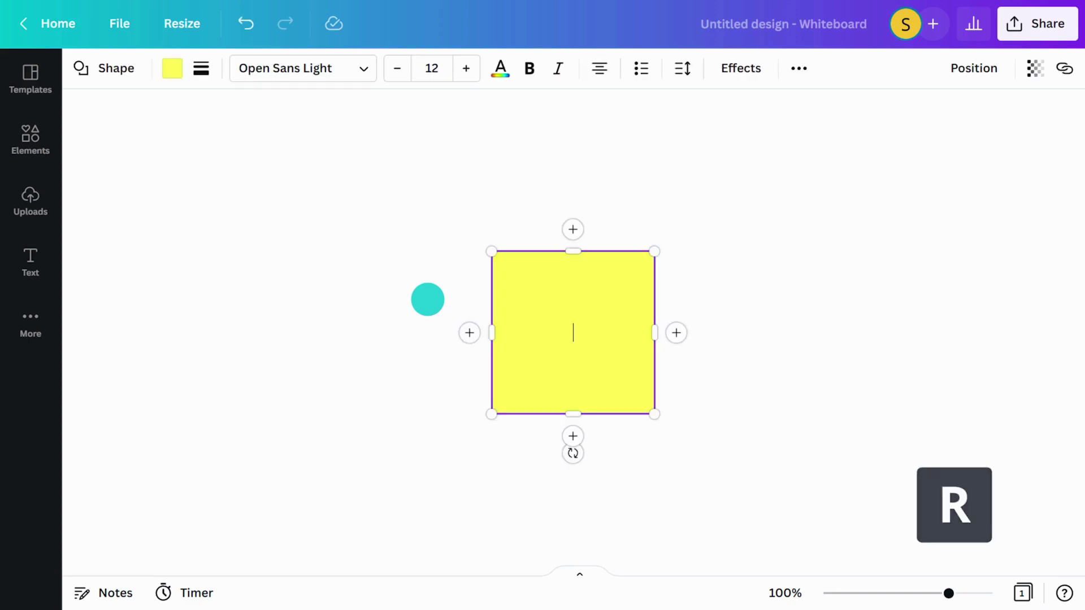
{"action": "left_click", "coordinate": [164, 71]}
{"action": "left_click", "coordinate": [98, 148]}
{"action": "left_click_drag", "start_coordinate": [139, 301], "coordinate": [264, 300]}
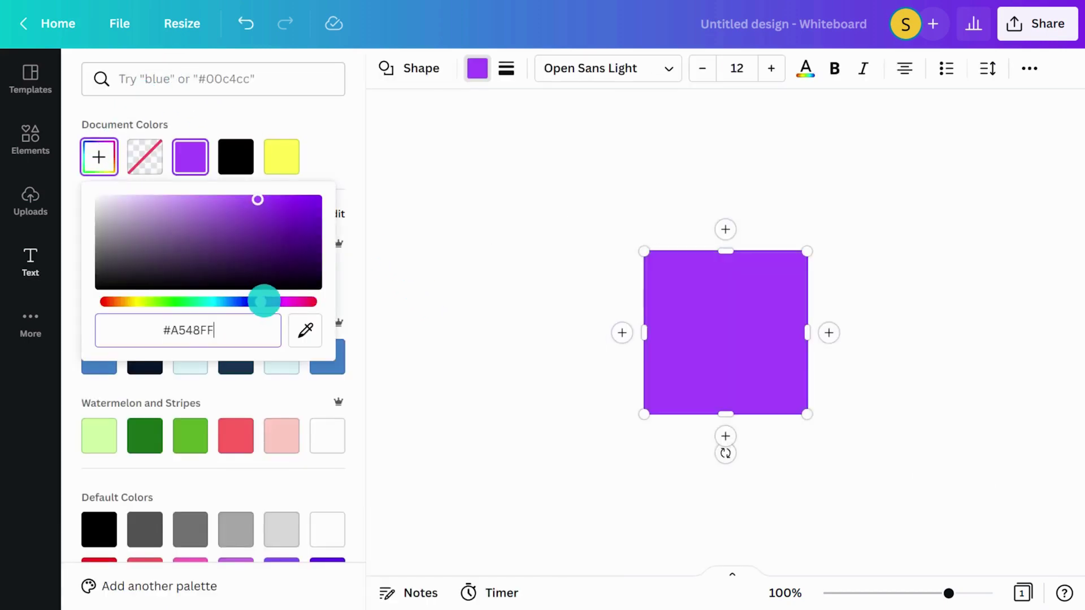
{"action": "left_click", "coordinate": [394, 277]}
{"action": "key", "text": "ctrl+c"}
{"action": "key", "text": "ctrl+v"}
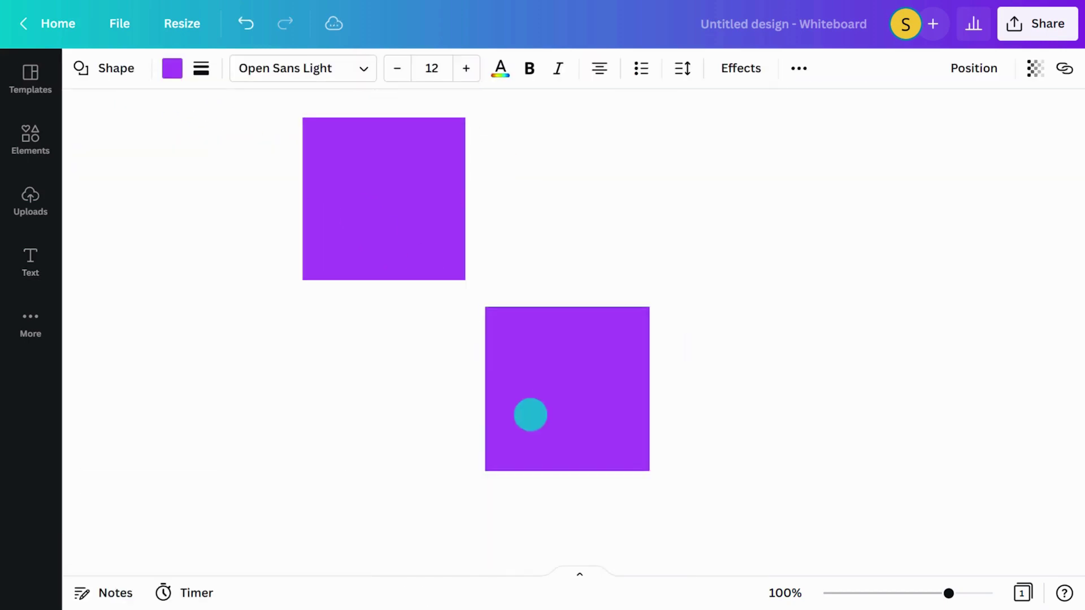
{"action": "left_click_drag", "start_coordinate": [531, 414], "coordinate": [368, 384]}
{"action": "left_click", "coordinate": [489, 320]}
Add a teal #00C4CC square and type question headings into the purple boxes
{"action": "key", "text": "r"}
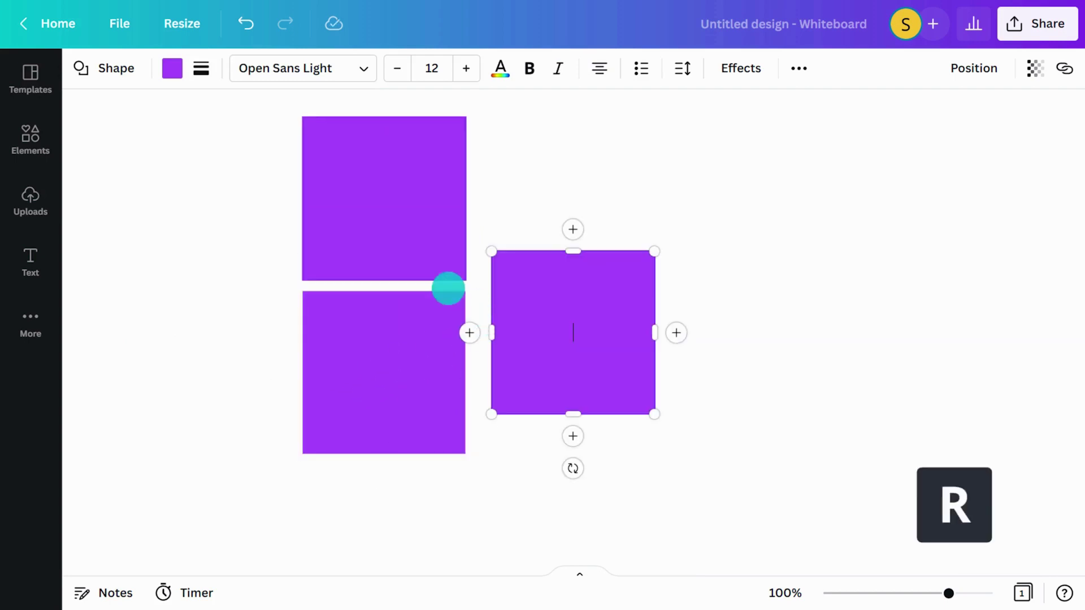
{"action": "left_click", "coordinate": [172, 68]}
{"action": "left_click", "coordinate": [98, 157]}
{"action": "type", "text": "#00C4CC"}
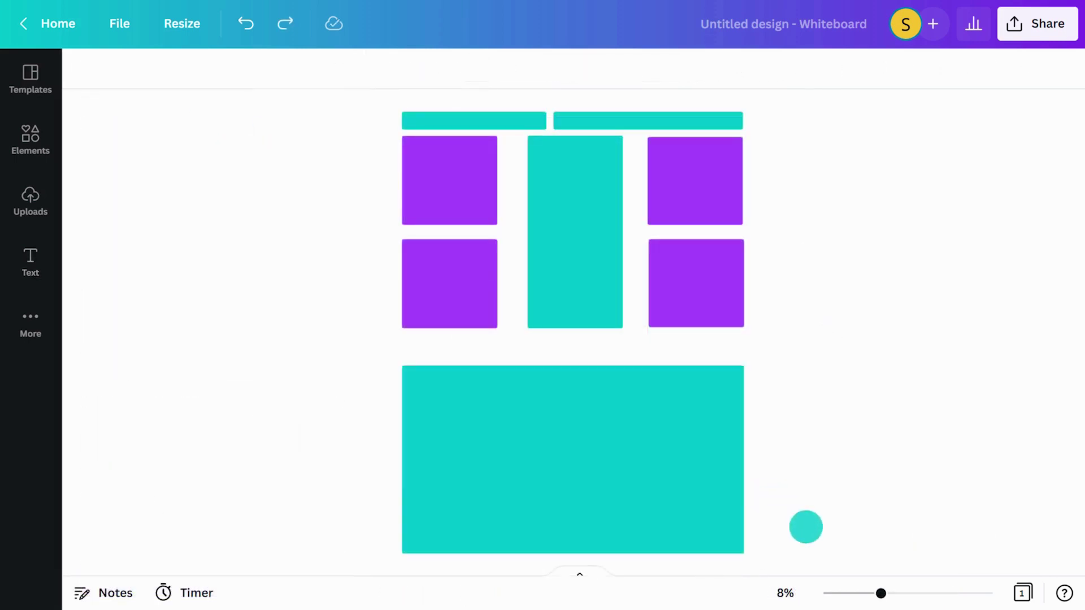
{"action": "left_click_drag", "start_coordinate": [881, 593], "coordinate": [896, 593]}
{"action": "scroll", "coordinate": [509, 283], "scroll_direction": "up", "scroll_amount": 3}
{"action": "left_click", "coordinate": [352, 227]}
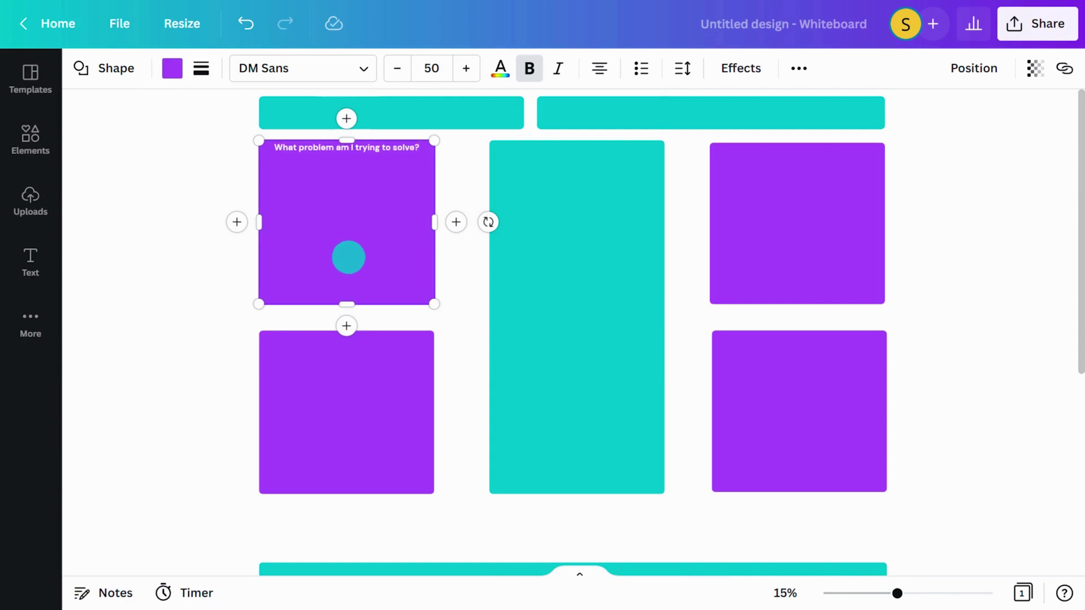
{"action": "left_click", "coordinate": [332, 404]}
{"action": "left_click", "coordinate": [233, 290]}
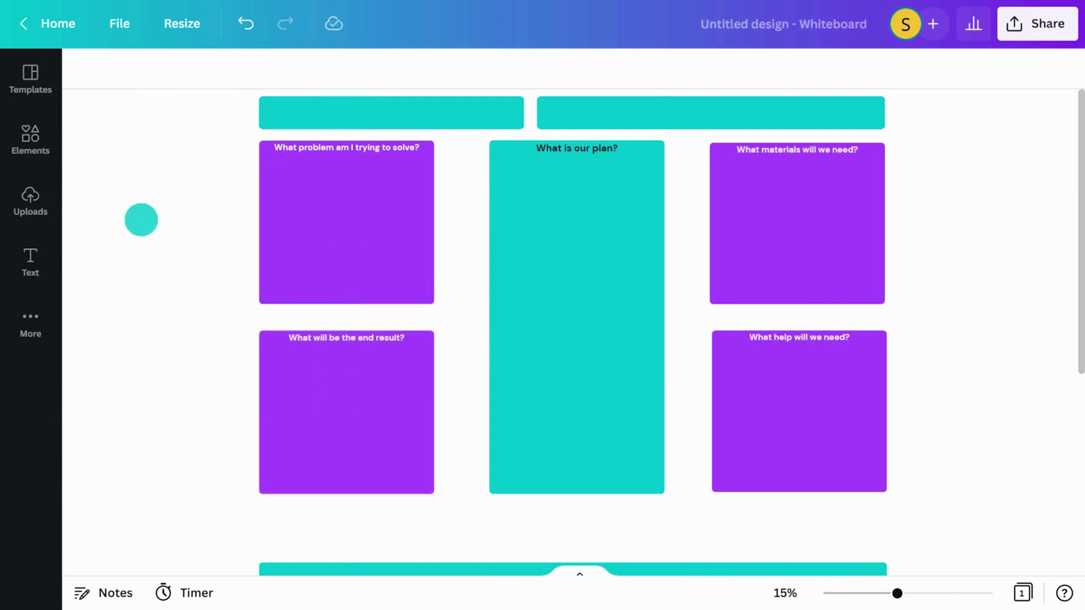
Draw an arrow from the top-left purple box to the teal plan column
{"action": "left_click", "coordinate": [30, 140]}
{"action": "scroll", "coordinate": [70, 223], "scroll_direction": "down", "scroll_amount": 1}
{"action": "left_click", "coordinate": [326, 356]}
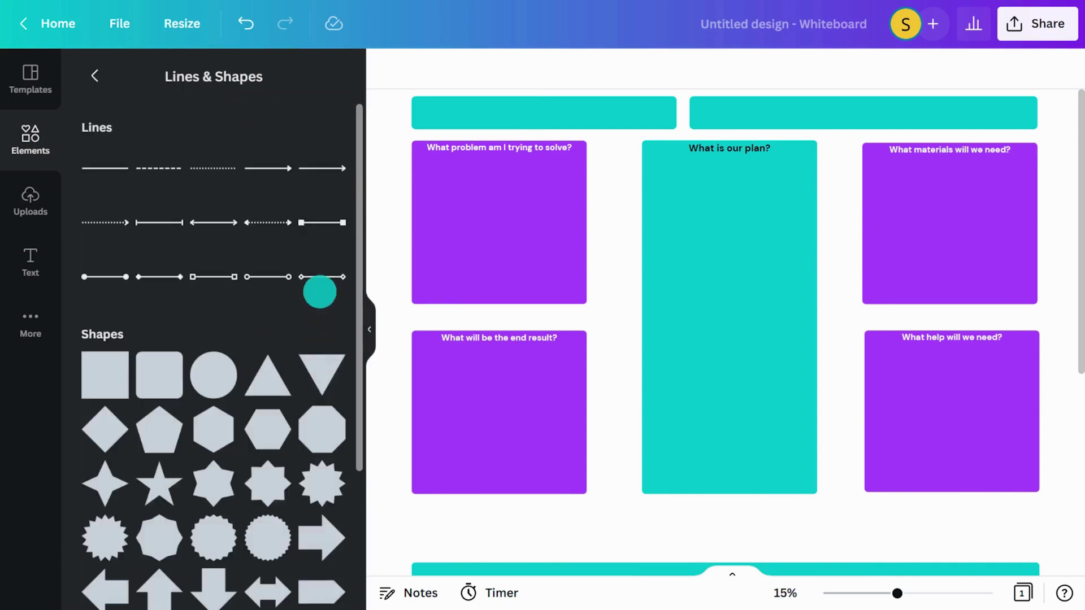
{"action": "left_click_drag", "start_coordinate": [323, 164], "coordinate": [582, 255]}
{"action": "left_click", "coordinate": [369, 329]}
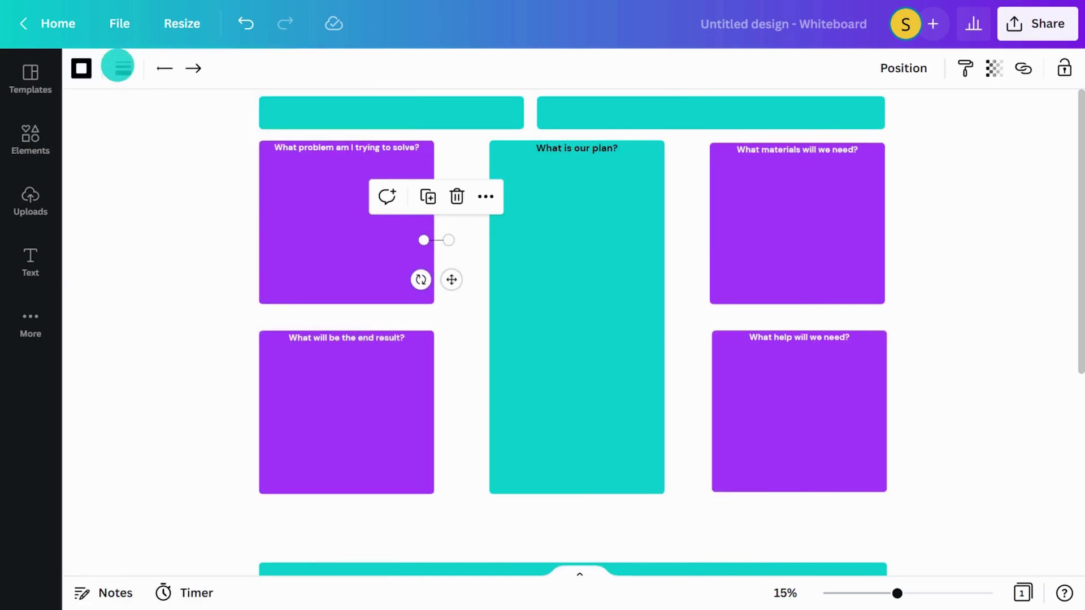
{"action": "left_click", "coordinate": [123, 68]}
{"action": "left_click", "coordinate": [192, 260]}
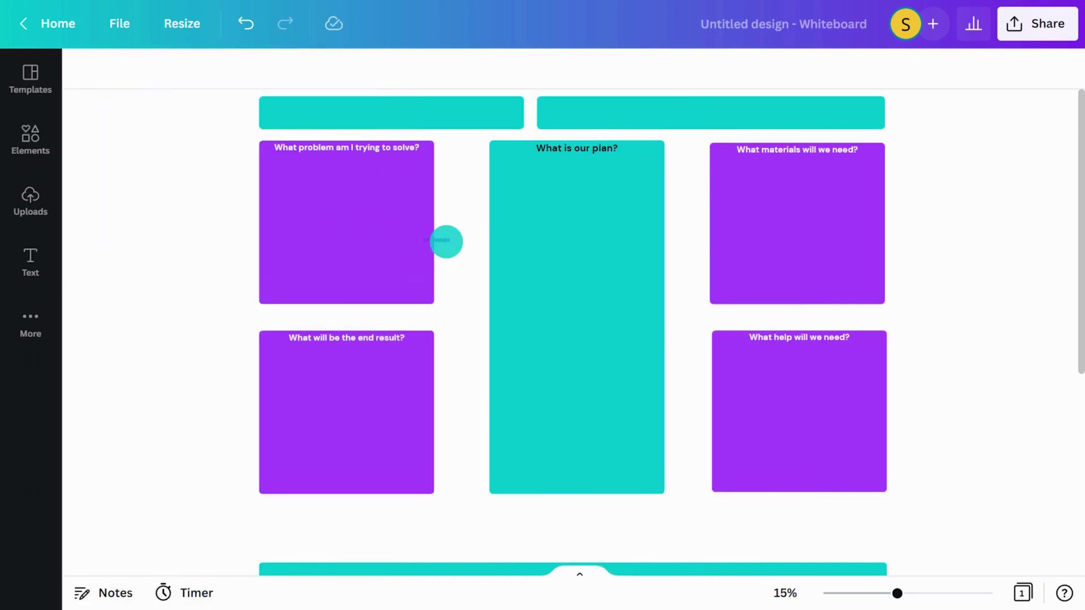
{"action": "left_click_drag", "start_coordinate": [448, 240], "coordinate": [490, 259]}
{"action": "left_click_drag", "start_coordinate": [423, 241], "coordinate": [434, 222]}
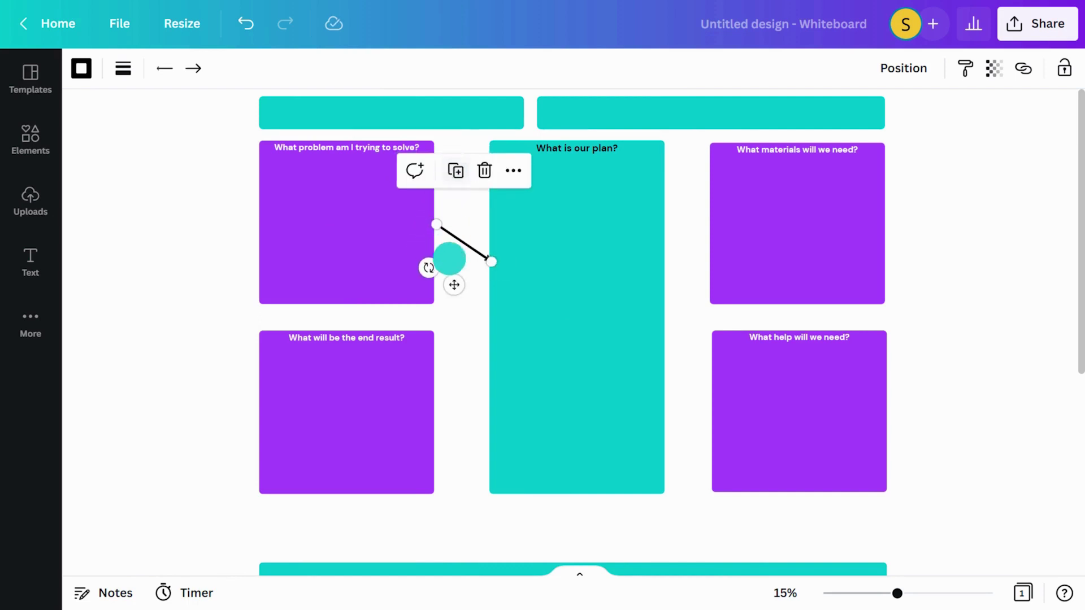
Duplicate the arrow with Ctrl+D to link the lower-left box to the plan column
{"action": "key", "text": "ctrl+d"}
{"action": "left_click_drag", "start_coordinate": [449, 259], "coordinate": [458, 384]}
{"action": "left_click_drag", "start_coordinate": [448, 318], "coordinate": [446, 394]}
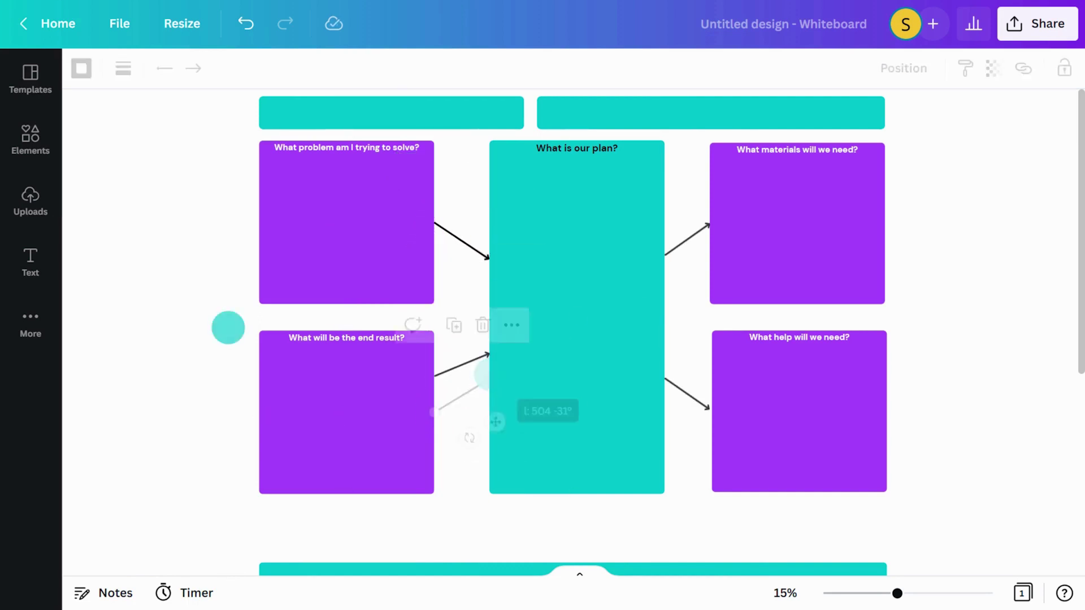
{"action": "scroll", "coordinate": [186, 285], "scroll_direction": "up", "scroll_amount": 2}
Add a white sticky note to the Resources bar and a circle photo frame to Team Members
{"action": "left_click", "coordinate": [31, 141]}
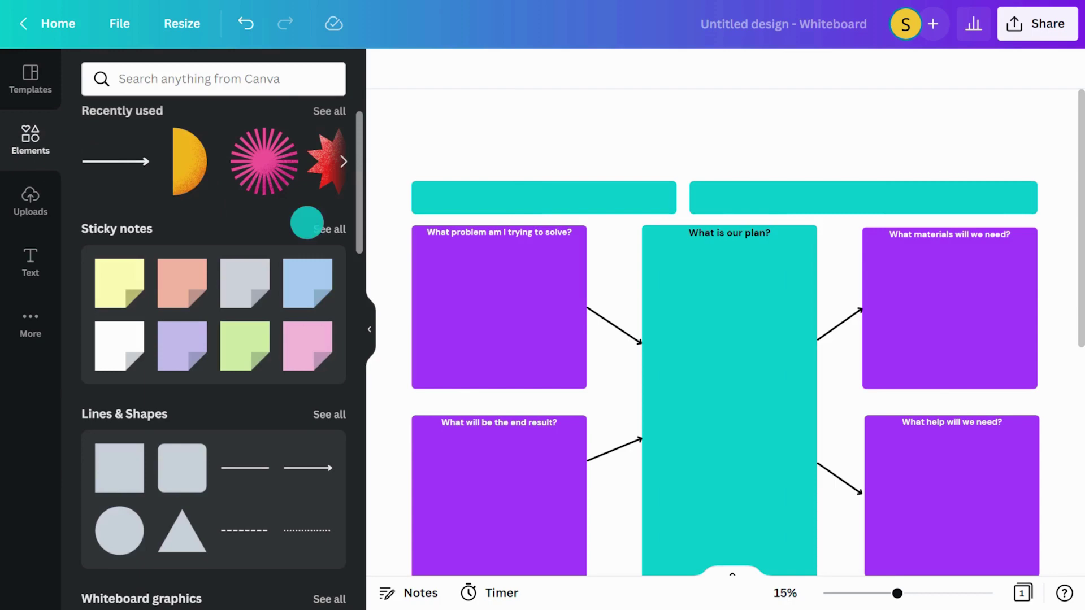
{"action": "left_click", "coordinate": [328, 228]}
{"action": "left_click", "coordinate": [223, 237]}
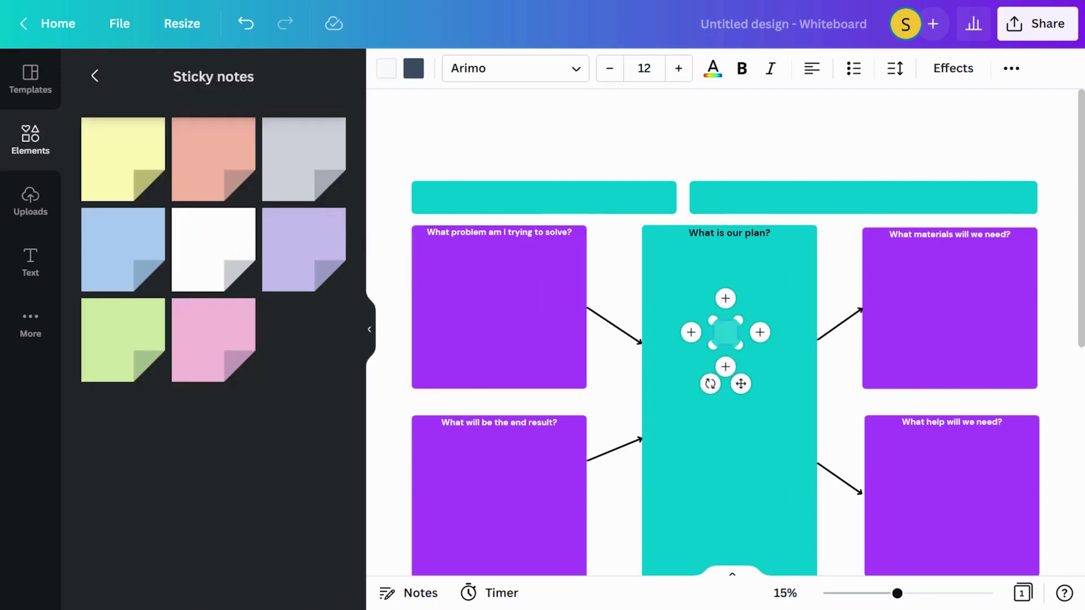
{"action": "left_click_drag", "start_coordinate": [726, 332], "coordinate": [737, 195]}
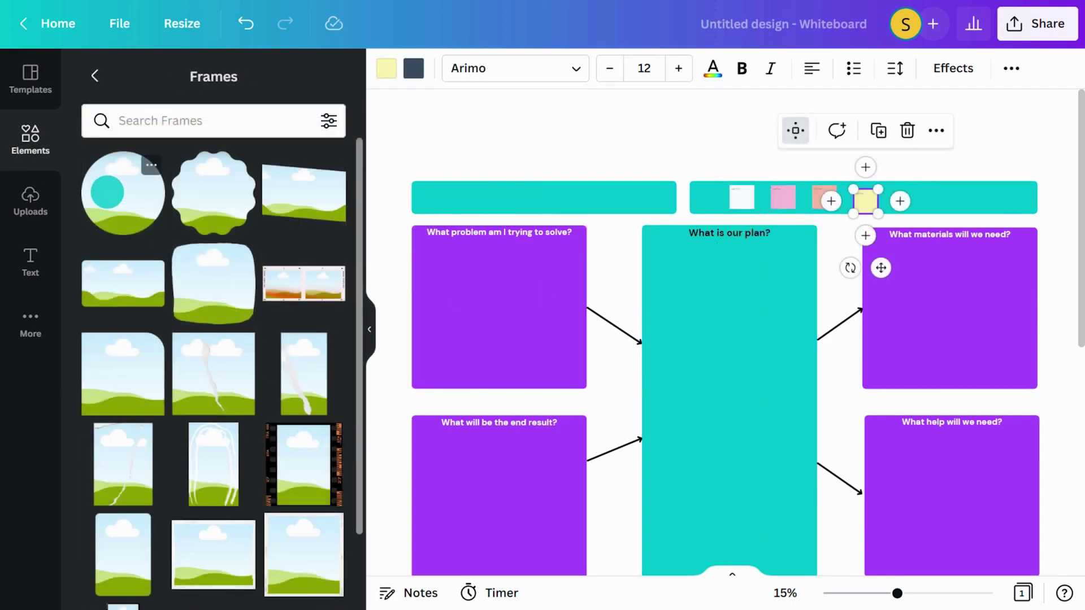
{"action": "left_click_drag", "start_coordinate": [107, 193], "coordinate": [484, 210]}
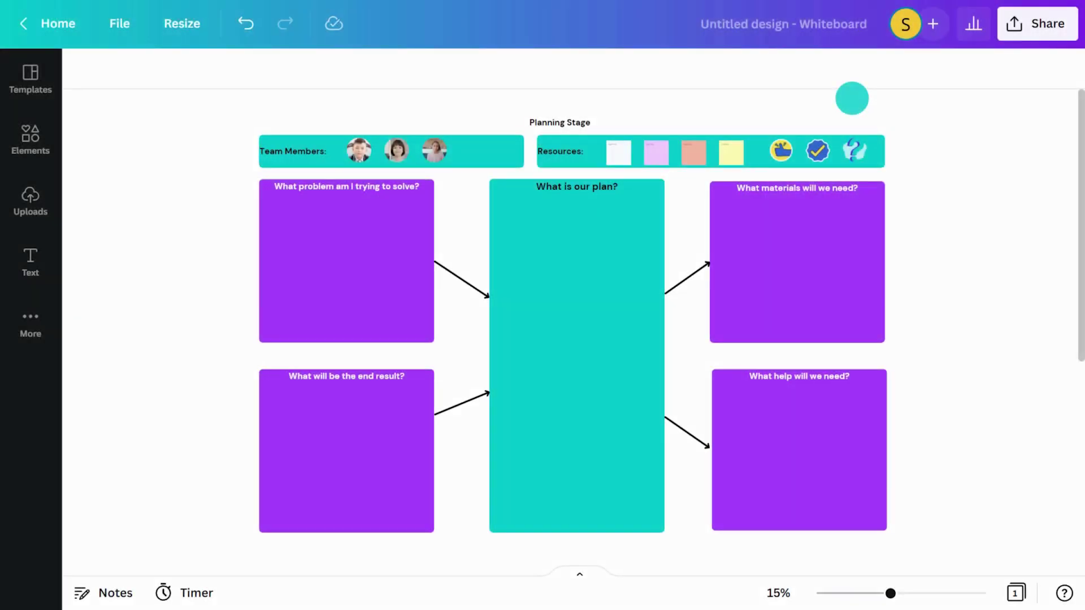
Share the board with a collaborator's account and view a teammate's comment on the plan sticky note
{"action": "left_click", "coordinate": [1021, 23]}
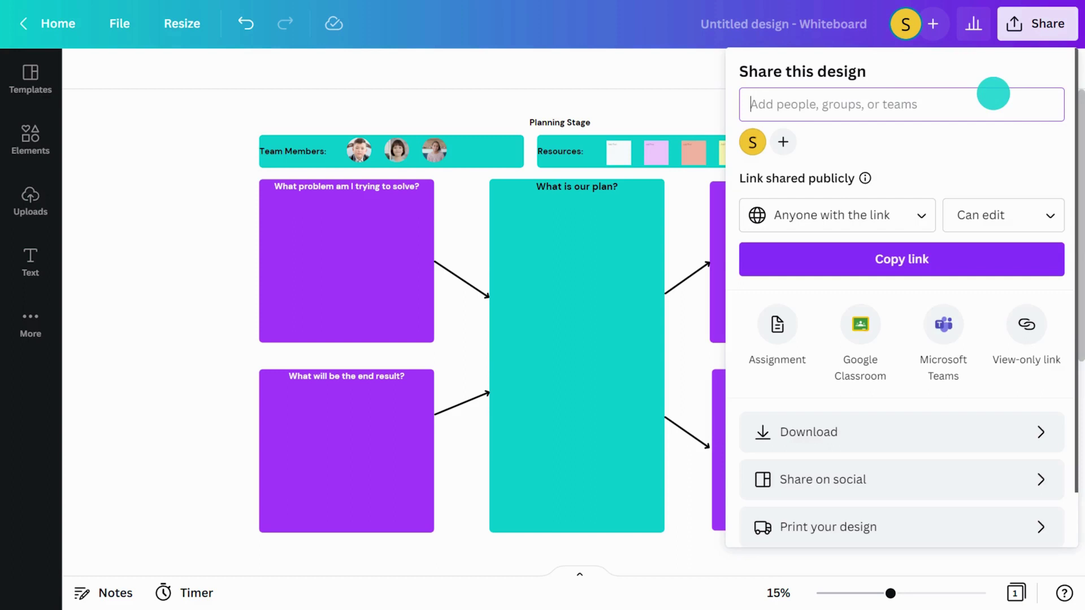
{"action": "key", "text": "Return"}
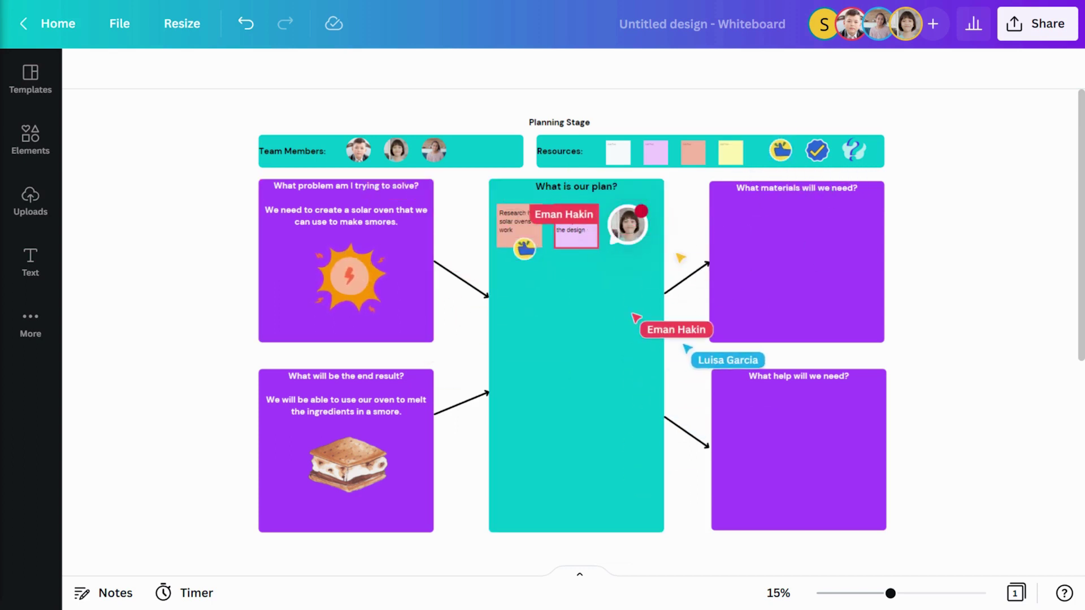
{"action": "left_click", "coordinate": [627, 224]}
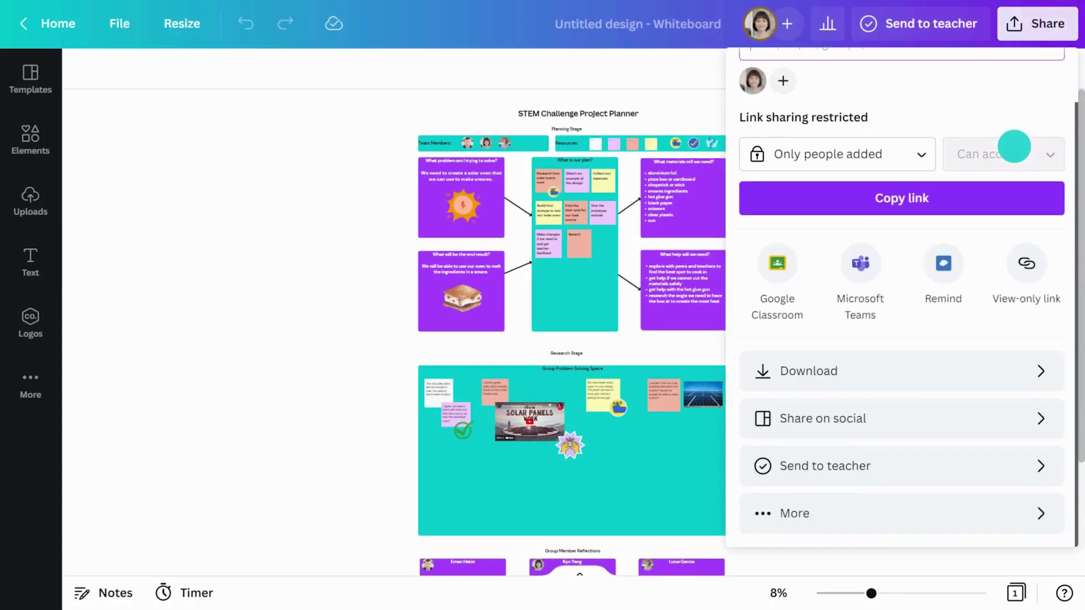
Present the STEM Challenge Project Planner full-screen via Share > More > Present
{"action": "left_click", "coordinate": [1014, 506]}
{"action": "scroll", "coordinate": [1014, 480], "scroll_direction": "up", "scroll_amount": 1}
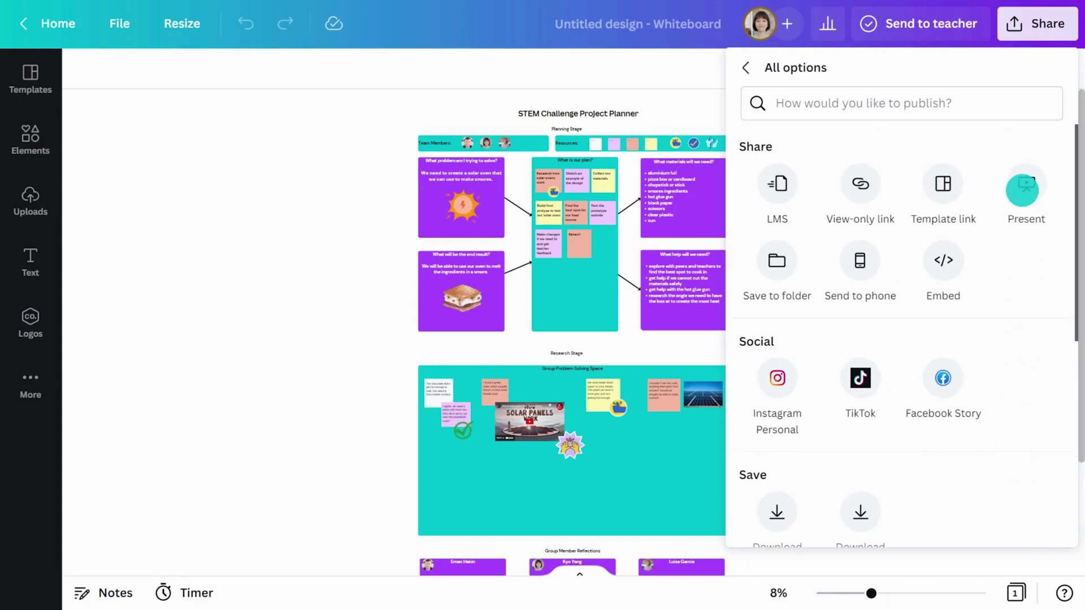
{"action": "left_click", "coordinate": [1025, 190]}
{"action": "left_click", "coordinate": [1021, 187]}
Zoom in twice and pan around the presented board with the hand tool
{"action": "left_click", "coordinate": [131, 587]}
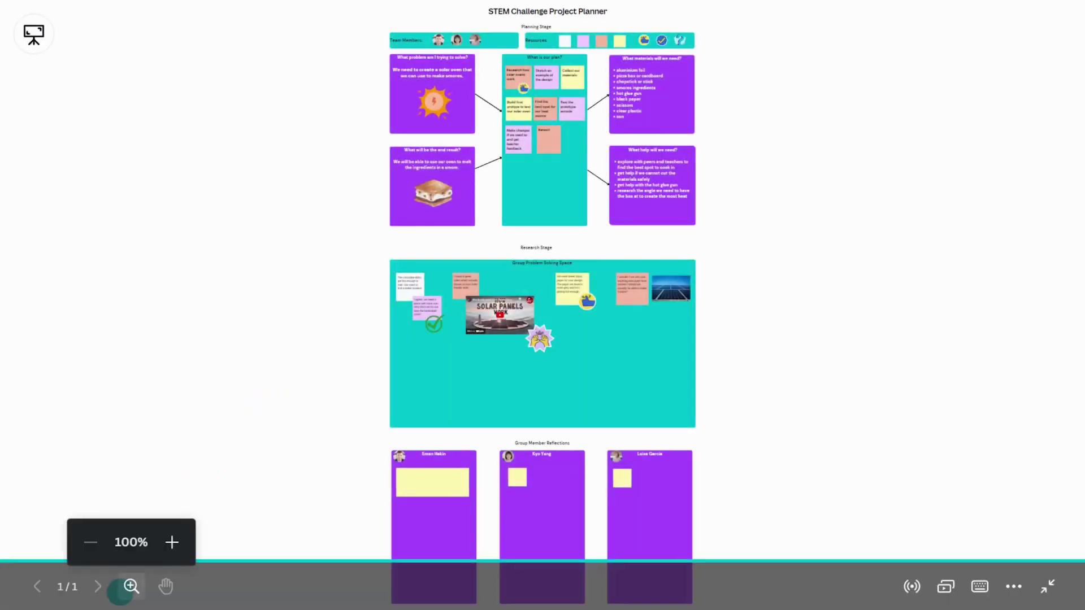
{"action": "left_click", "coordinate": [171, 541]}
{"action": "left_click", "coordinate": [172, 541]}
{"action": "left_click", "coordinate": [172, 541]}
{"action": "left_click", "coordinate": [165, 586]}
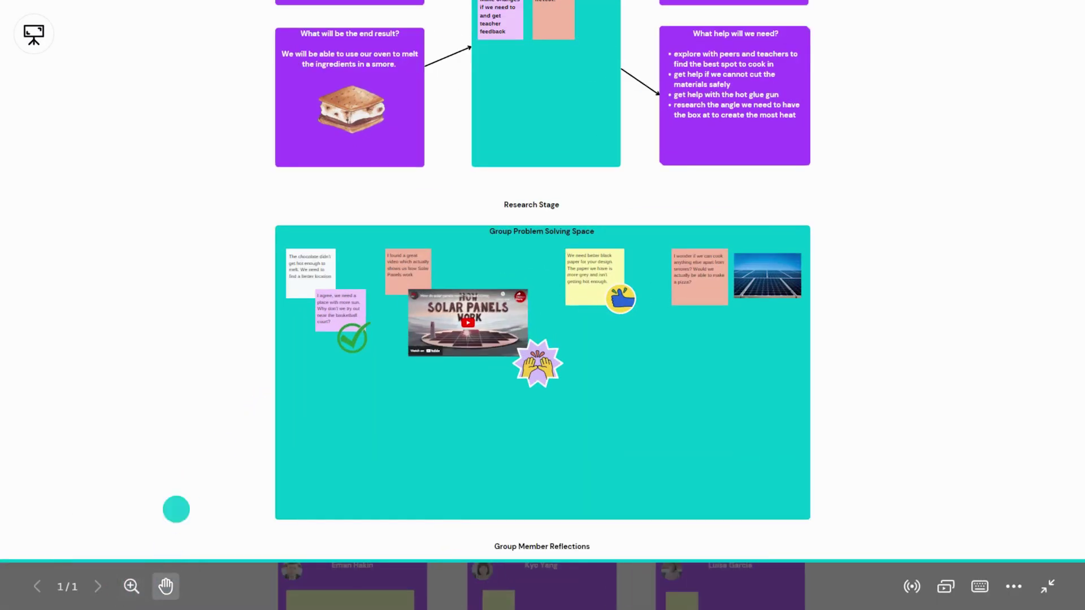
{"action": "scroll", "coordinate": [175, 508], "scroll_direction": "up", "scroll_amount": 5}
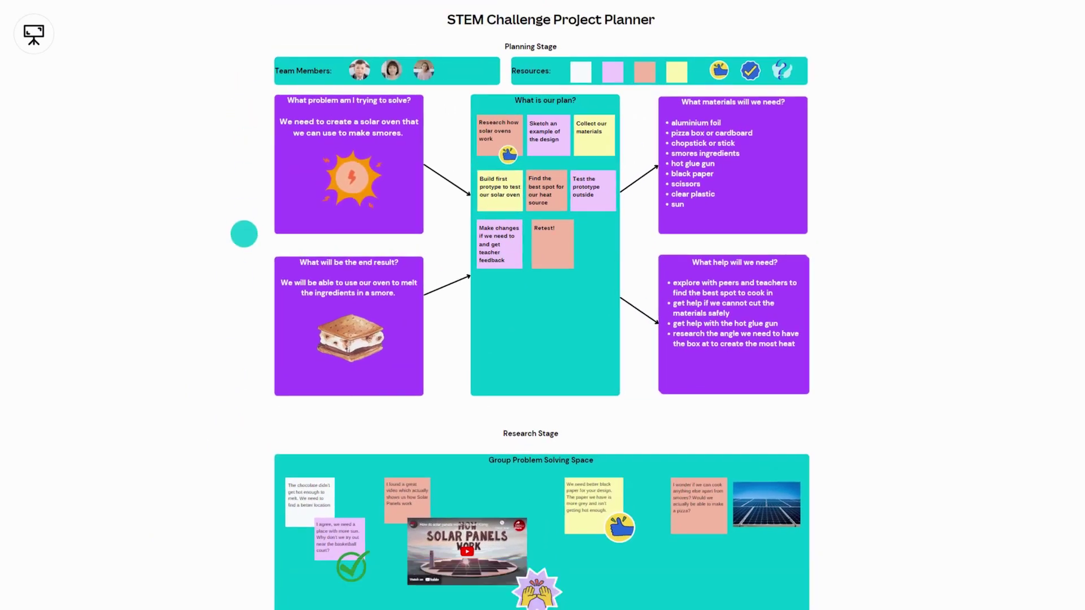